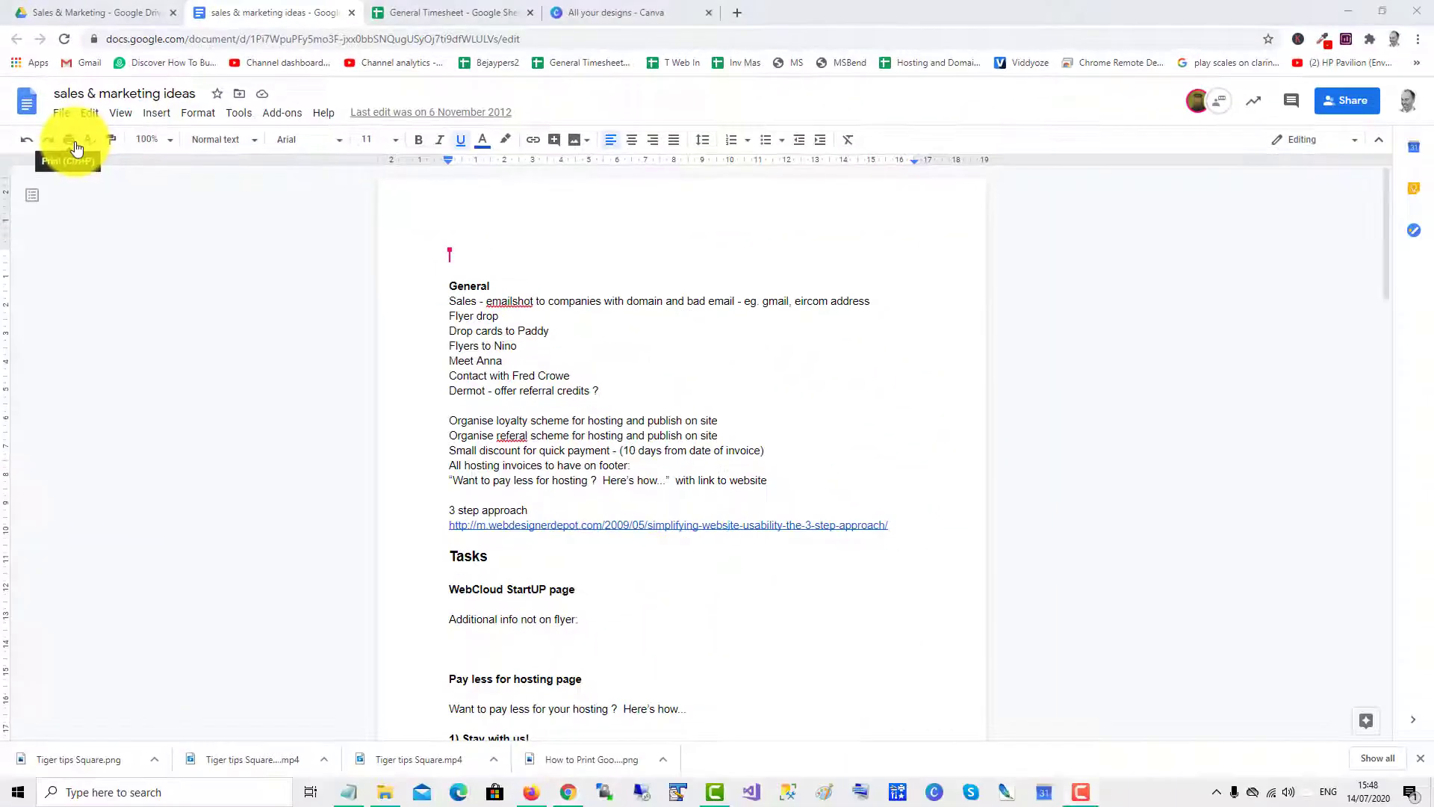
Open the print dialog for 'sales & marketing ideas' from the toolbar Print icon
{"action": "left_click", "coordinate": [74, 146]}
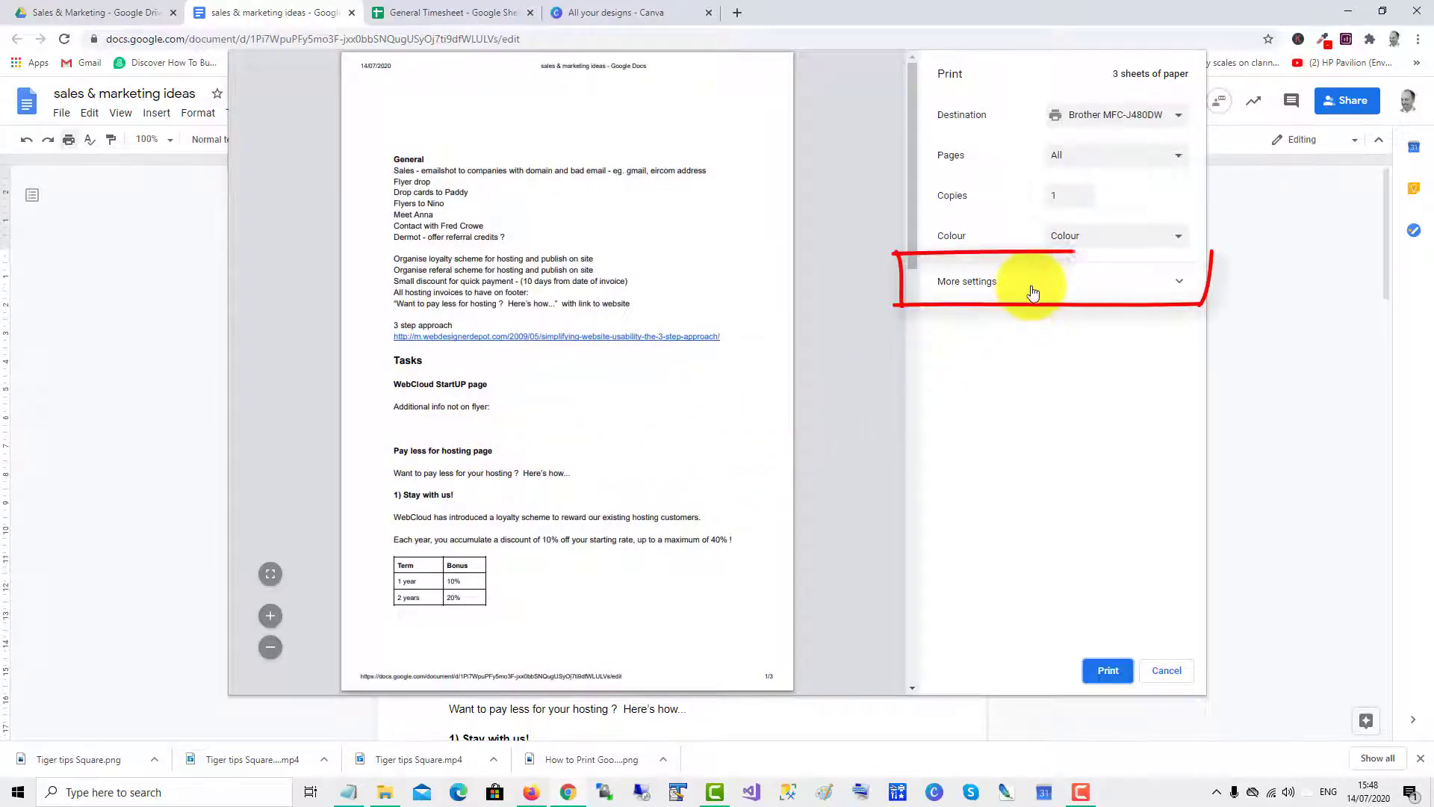
Print with 'Print on both sides' enabled and 'Flip on short edge' selected
{"action": "left_click", "coordinate": [1034, 291]}
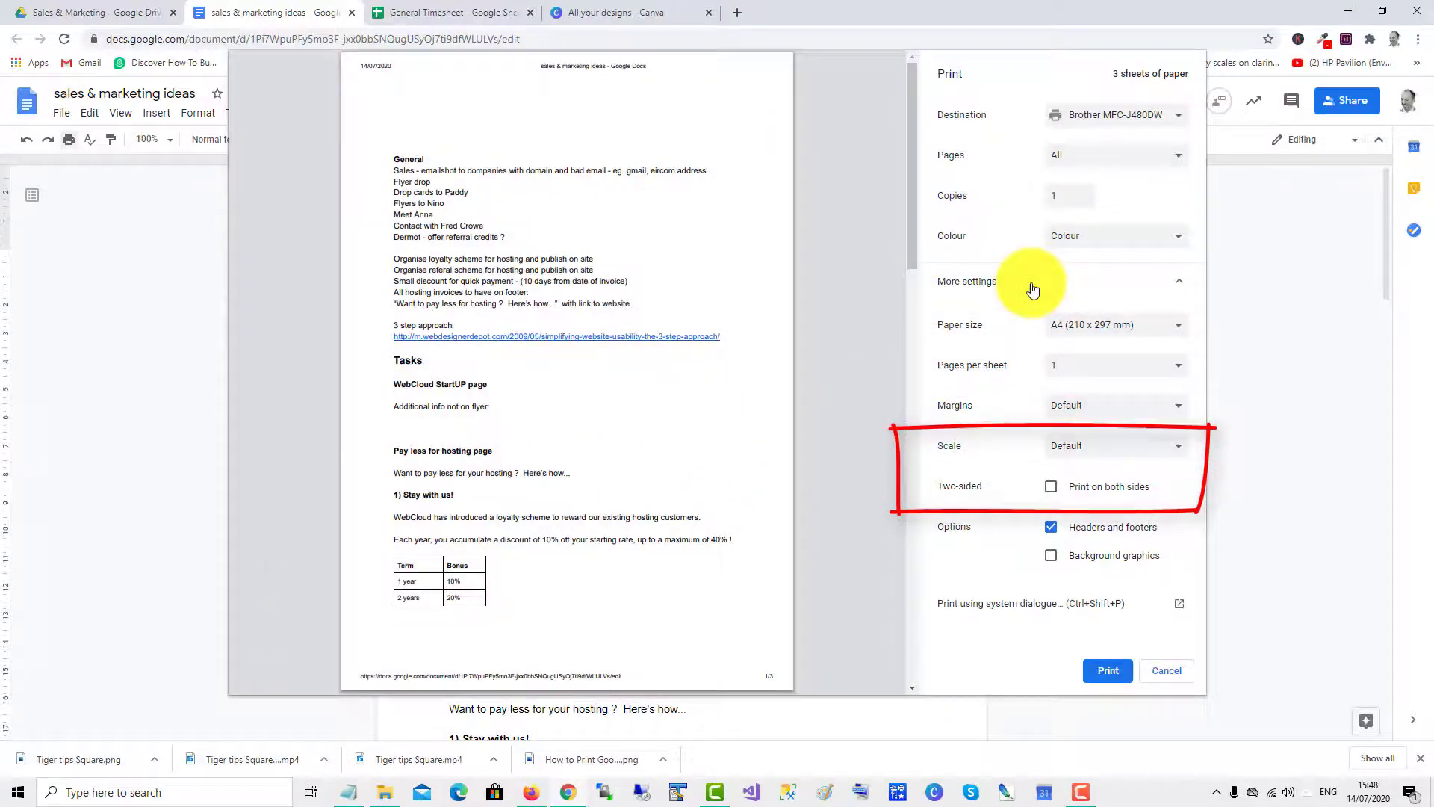
{"action": "left_click", "coordinate": [1052, 488]}
{"action": "left_click", "coordinate": [1104, 524]}
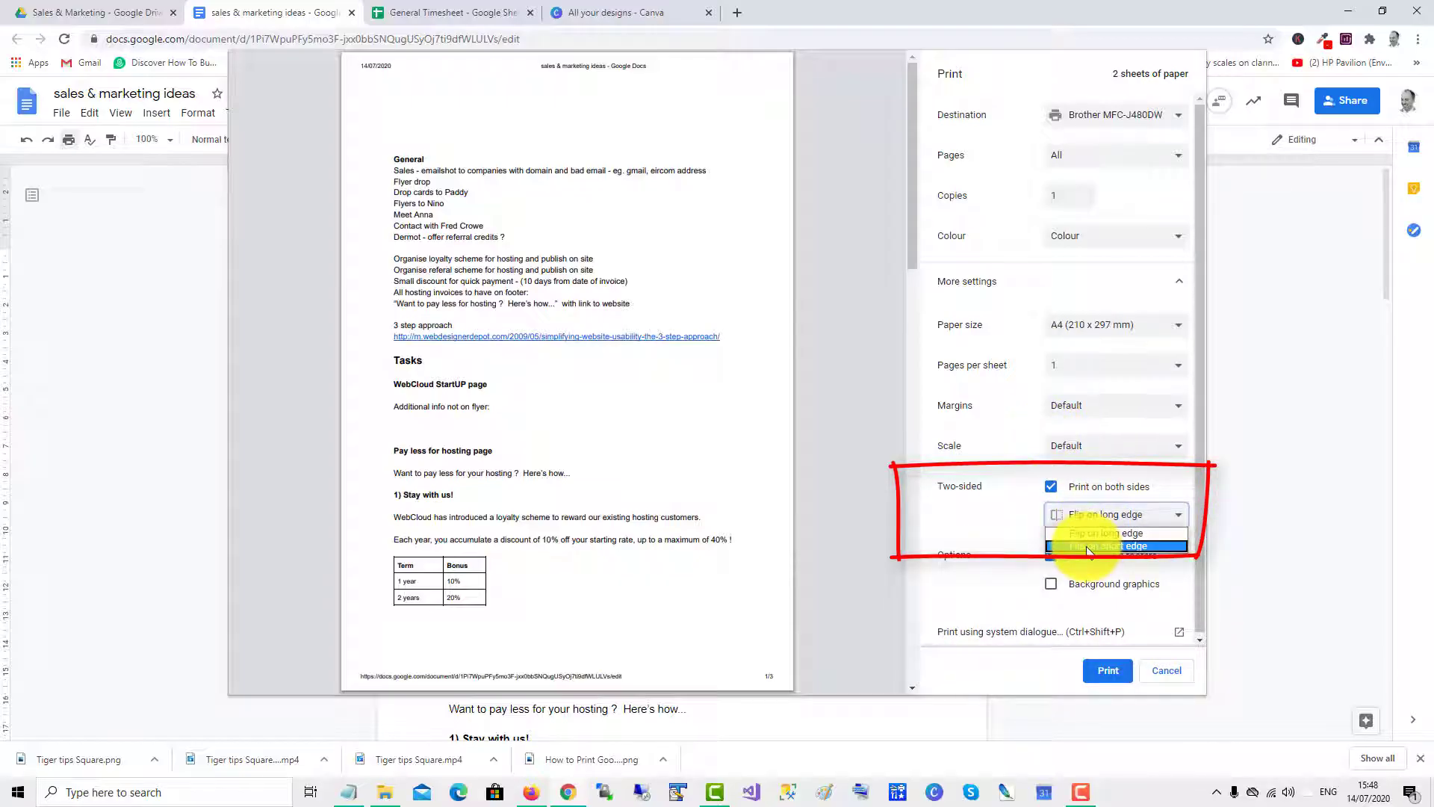
{"action": "left_click", "coordinate": [1087, 547]}
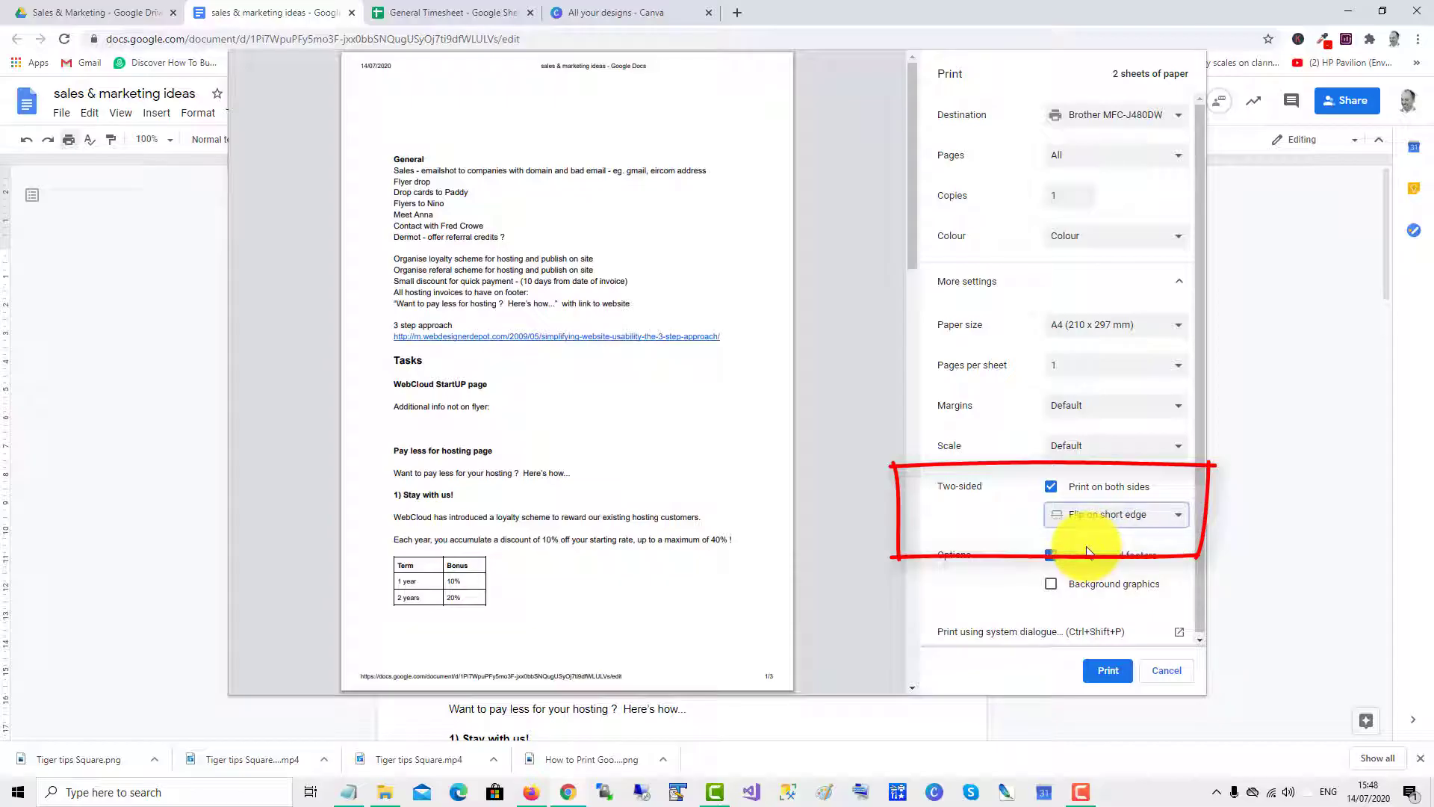
{"action": "left_click", "coordinate": [1107, 675]}
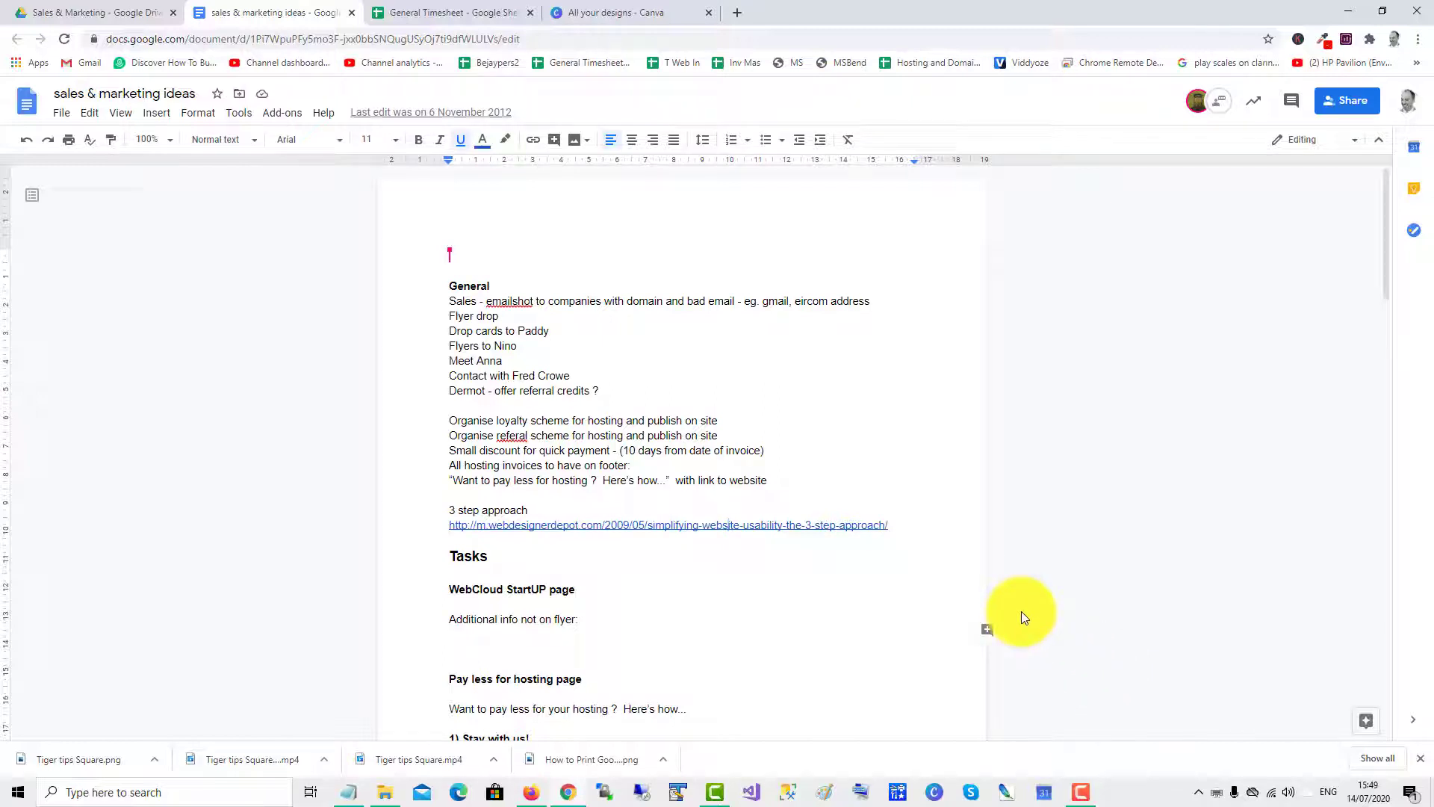
Download the document as a PDF, choosing Save File in Firefox's prompt
{"action": "key", "text": "alt+Tab"}
{"action": "key", "text": "alt+Tab"}
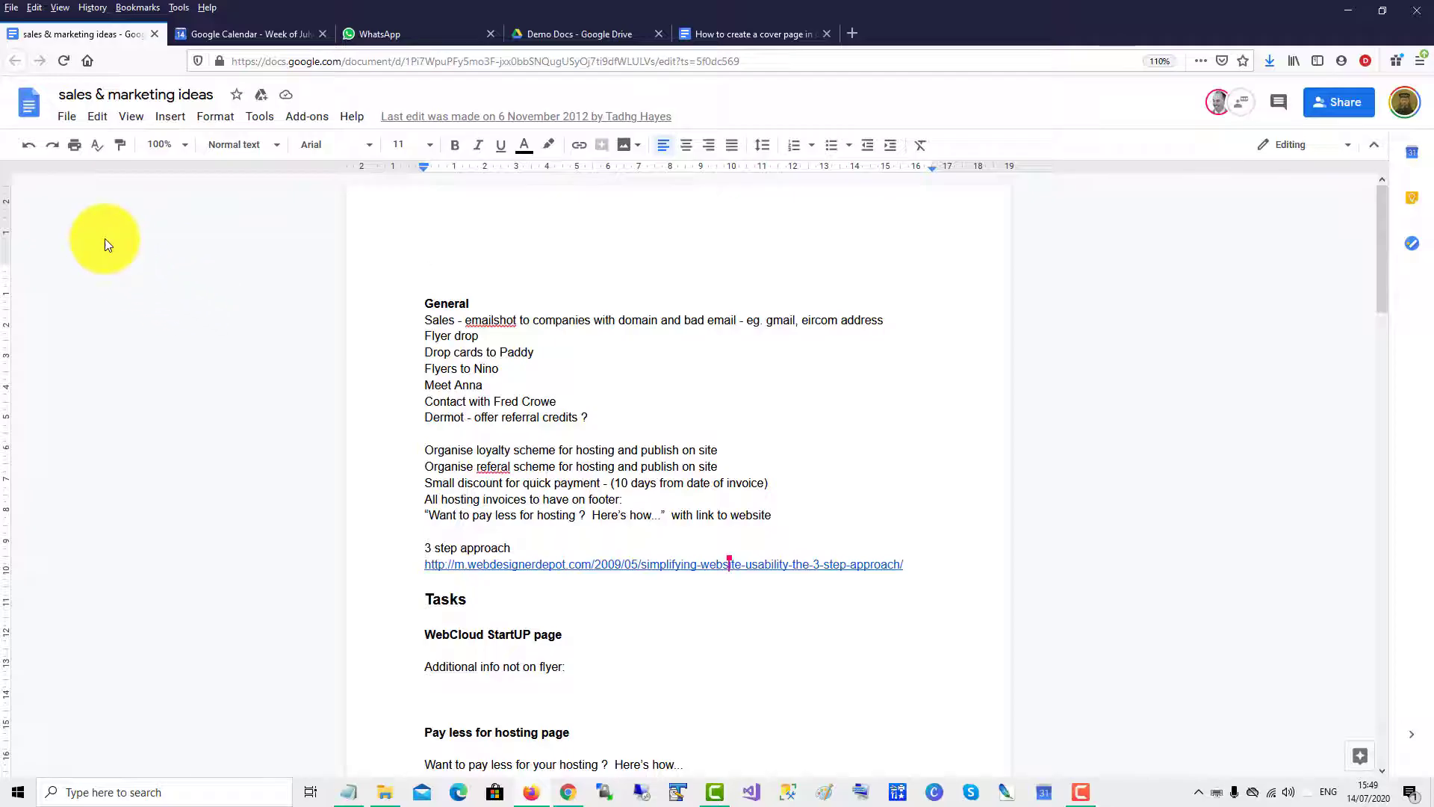
{"action": "left_click", "coordinate": [69, 150]}
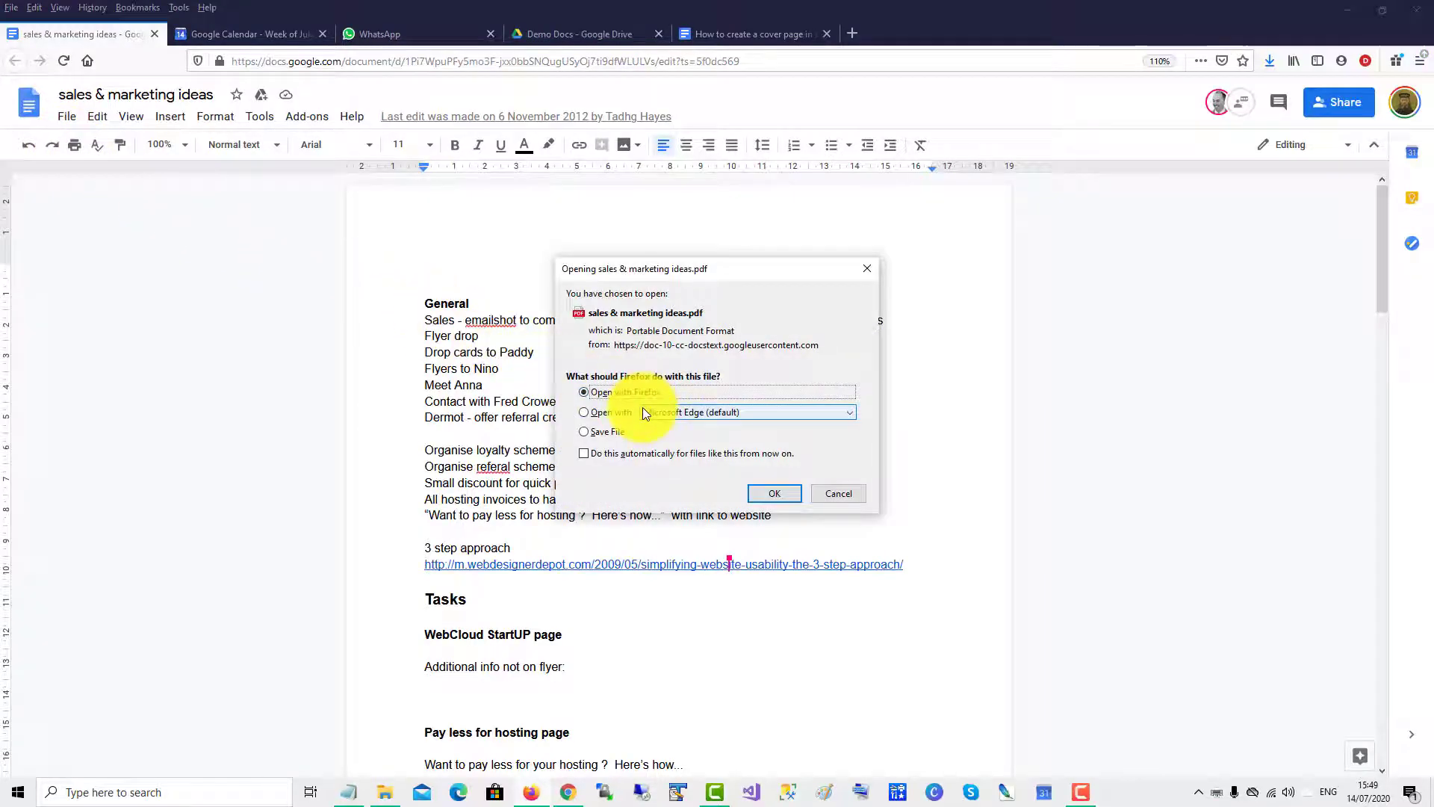
{"action": "left_click", "coordinate": [605, 428]}
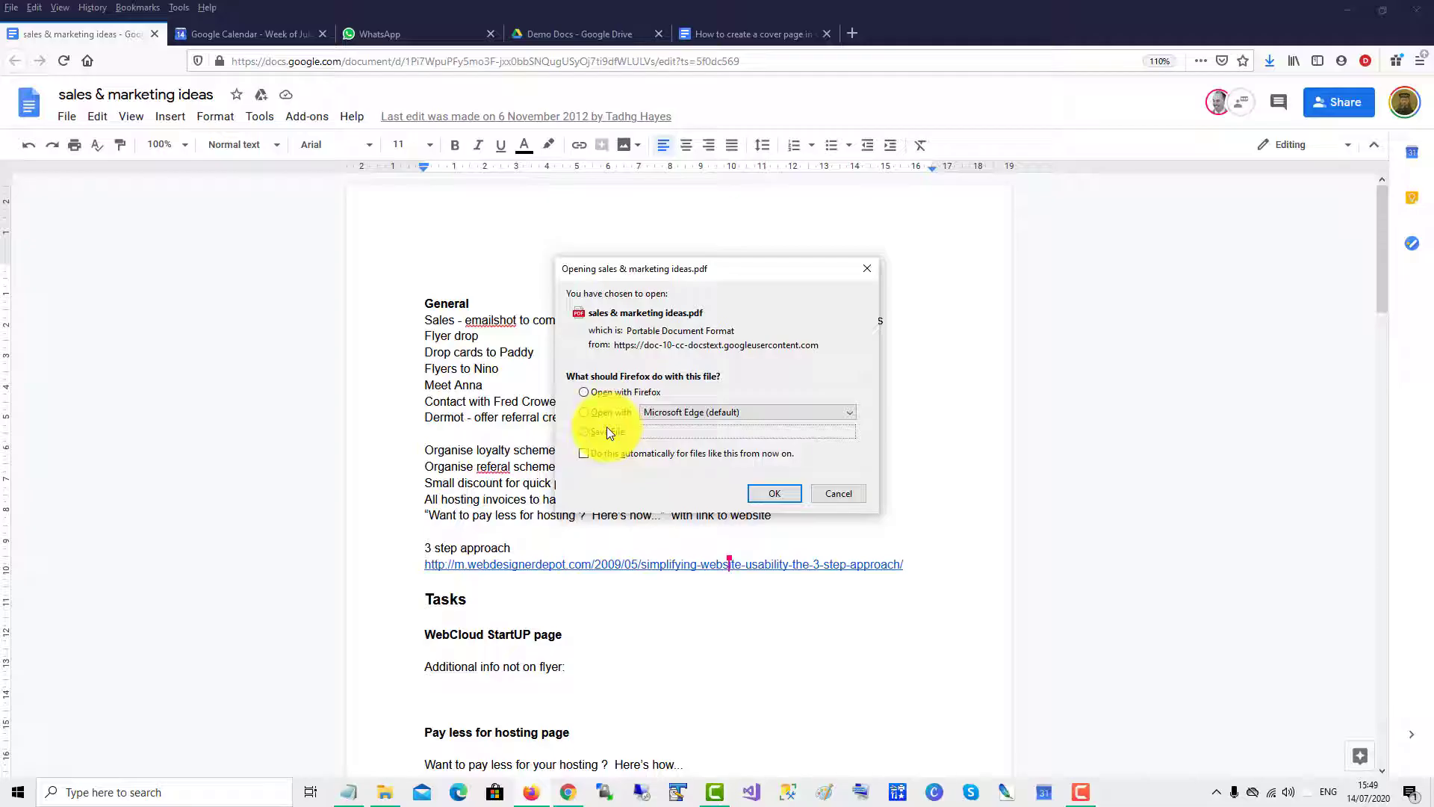
{"action": "left_click", "coordinate": [771, 494]}
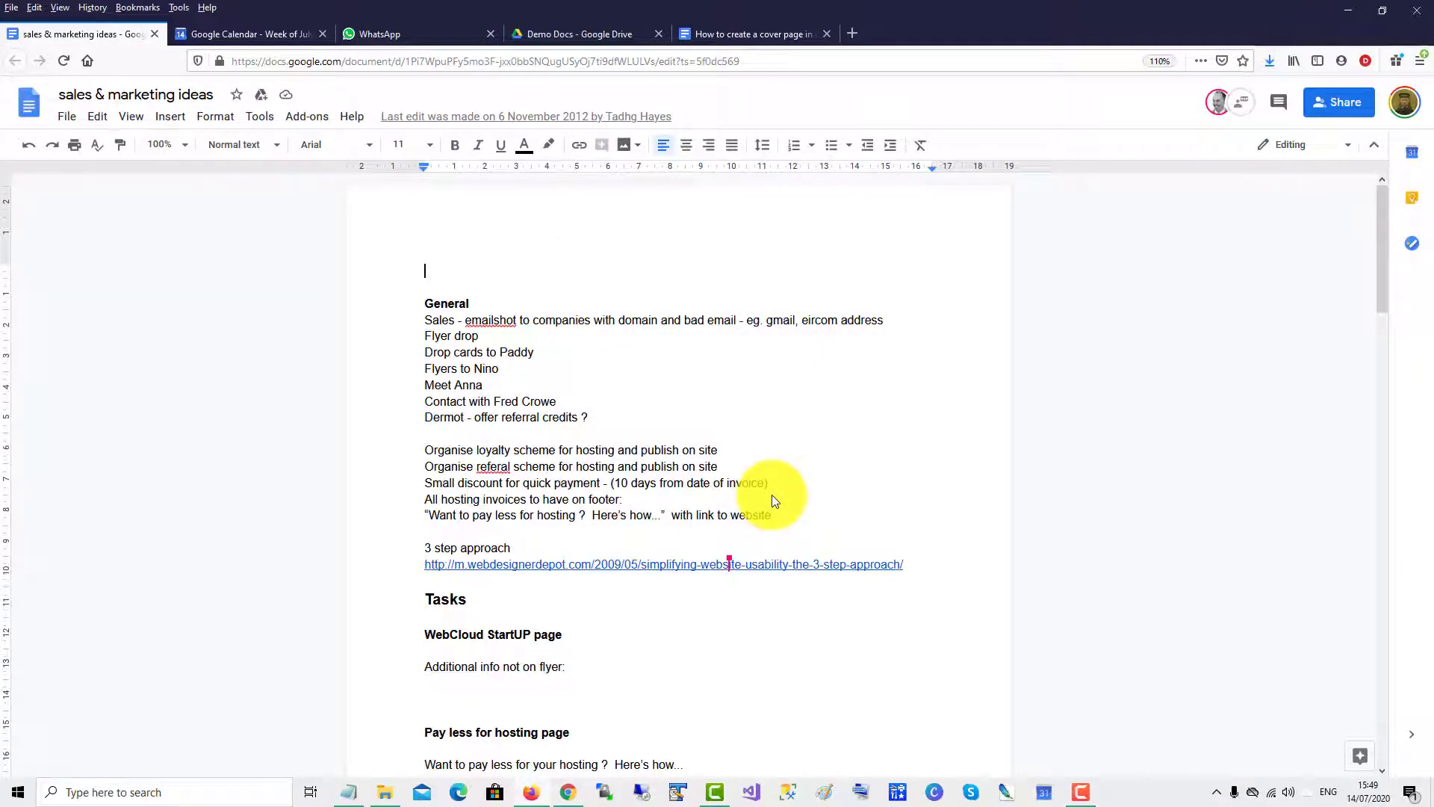
Open 'sales & marketing ideas.pdf' from the Downloads folder in File Explorer
{"action": "key", "text": "alt+Tab"}
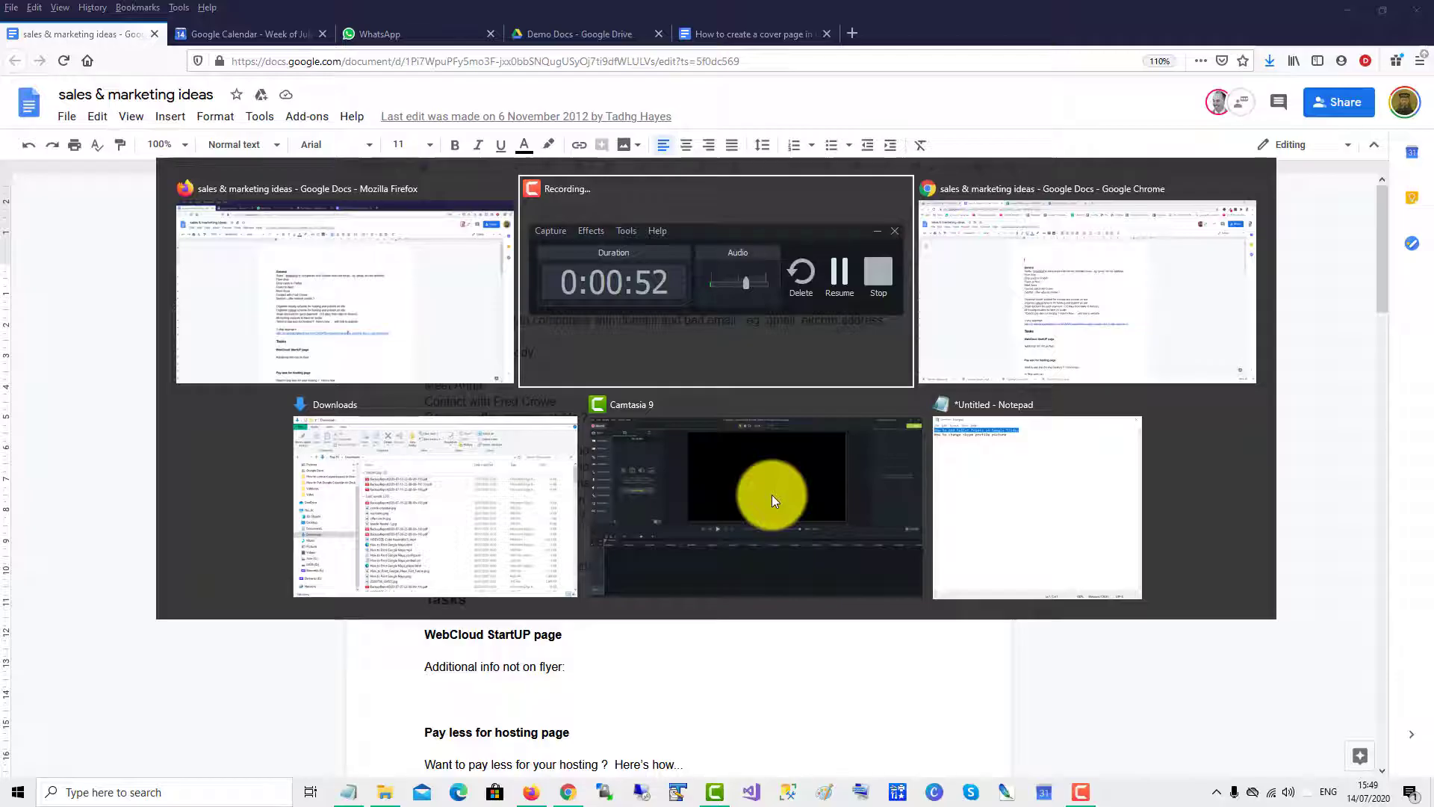
{"action": "key", "text": "alt+Tab"}
{"action": "key", "text": "alt+Tab"}
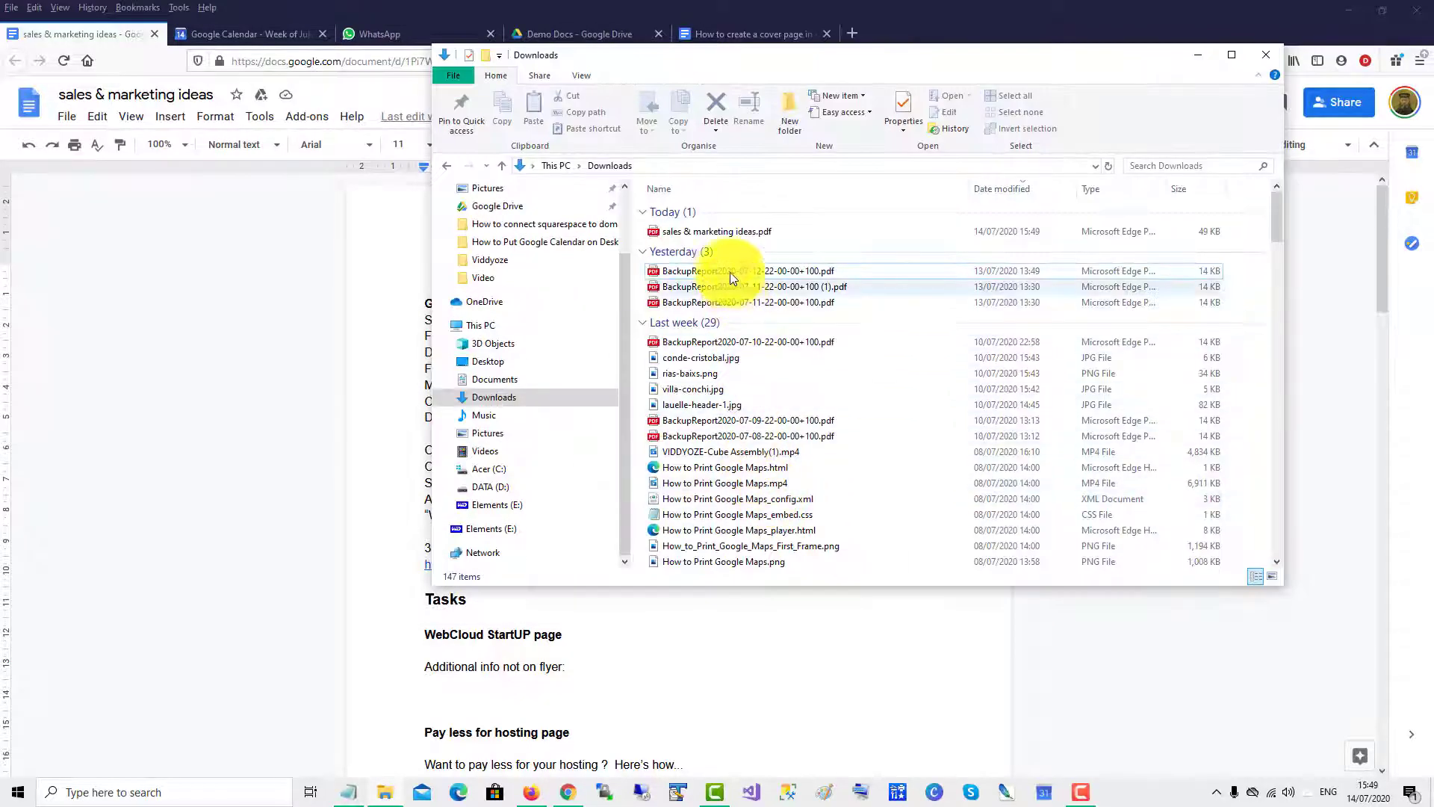
{"action": "double_click", "coordinate": [725, 233]}
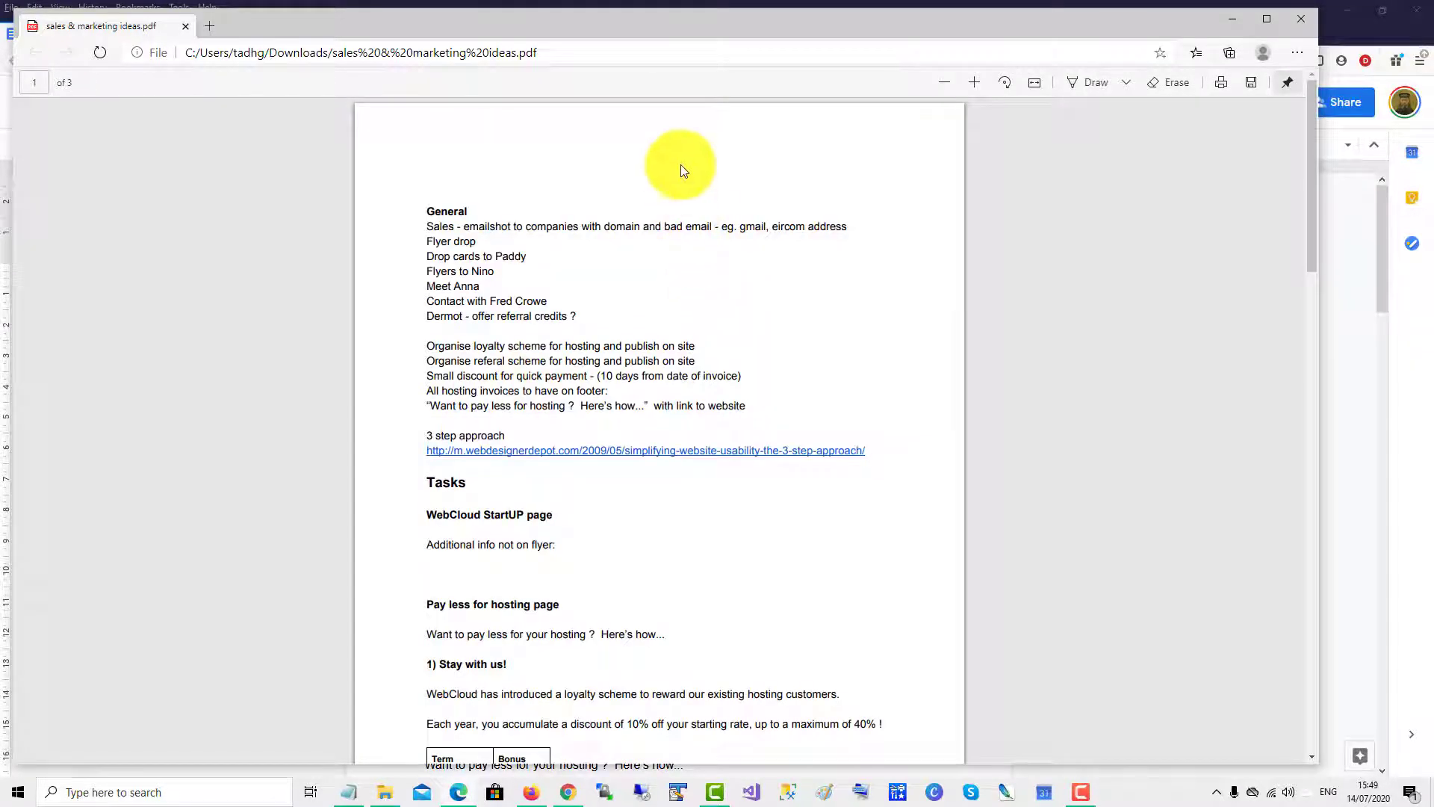
Print the PDF from Edge with 'Print on both sides' set to No
{"action": "left_click", "coordinate": [1219, 89]}
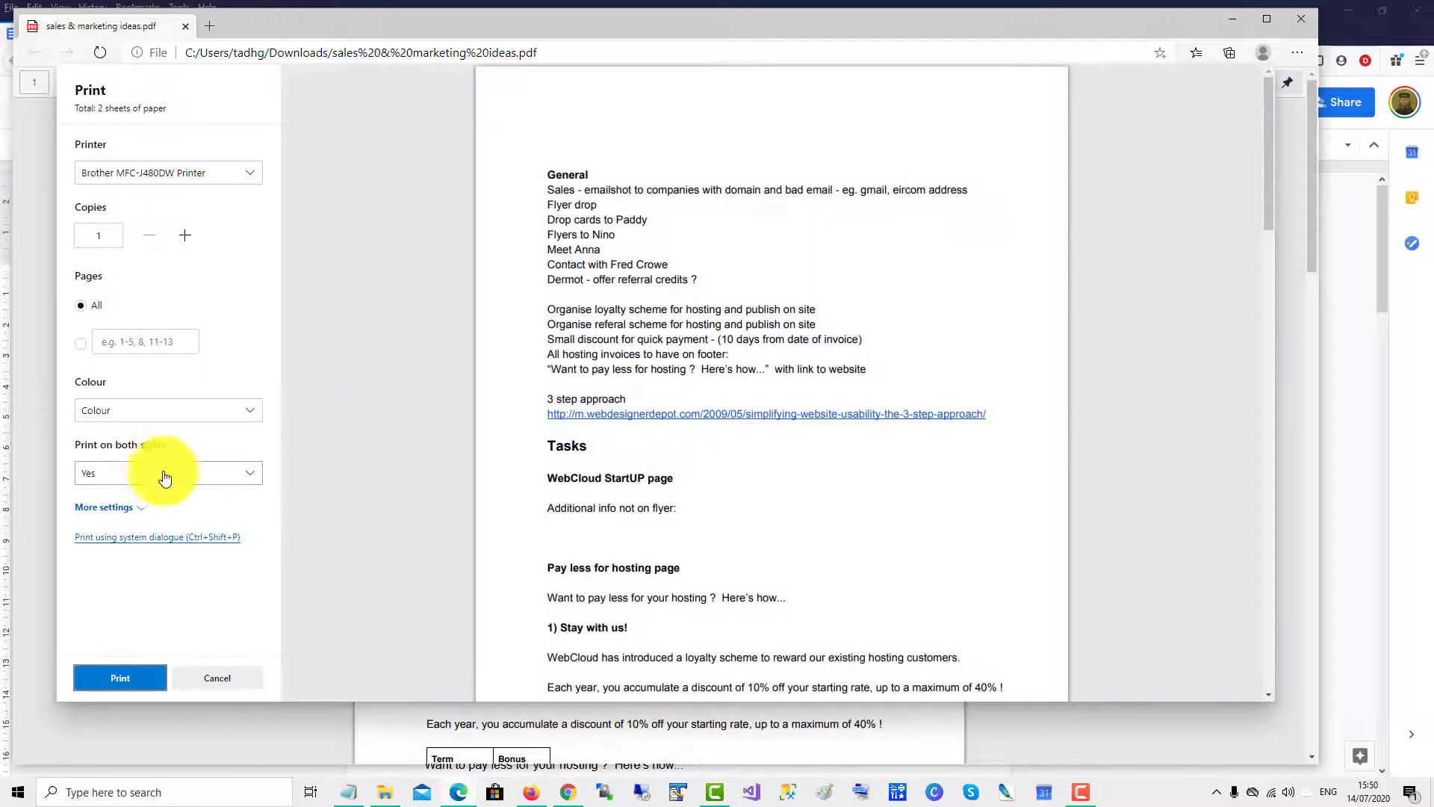
{"action": "left_click", "coordinate": [137, 476]}
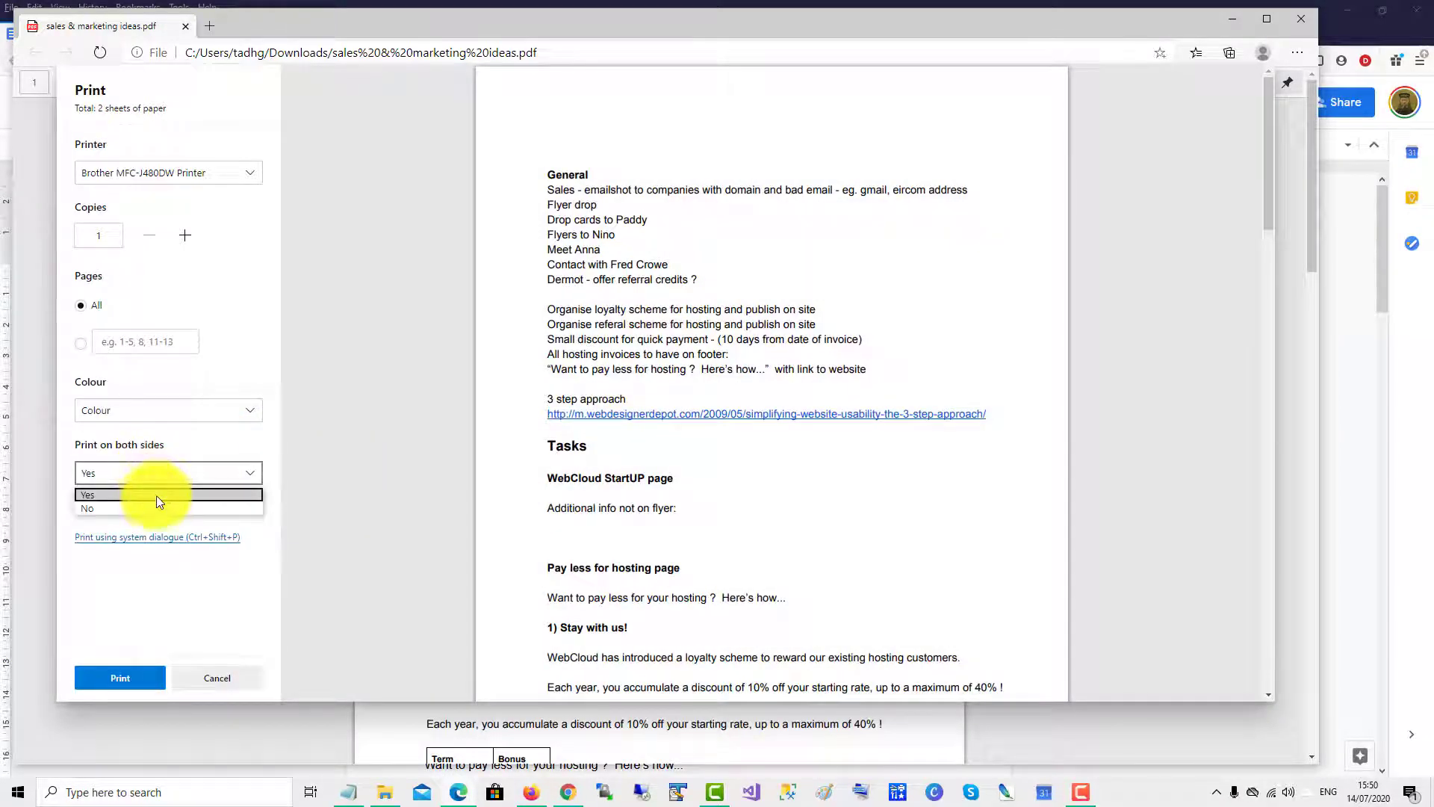
{"action": "left_click", "coordinate": [157, 506]}
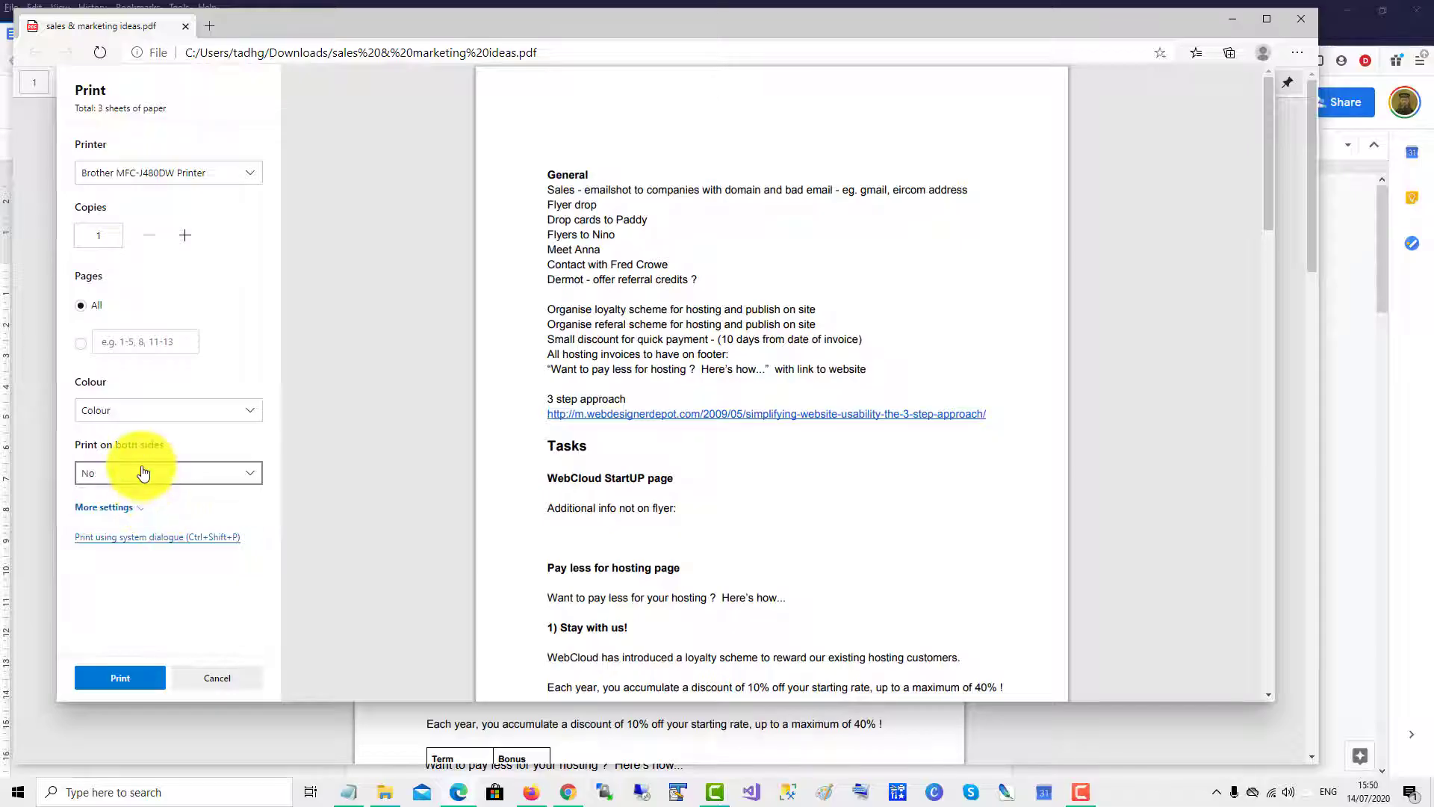
{"action": "left_click", "coordinate": [145, 474]}
{"action": "left_click", "coordinate": [160, 507]}
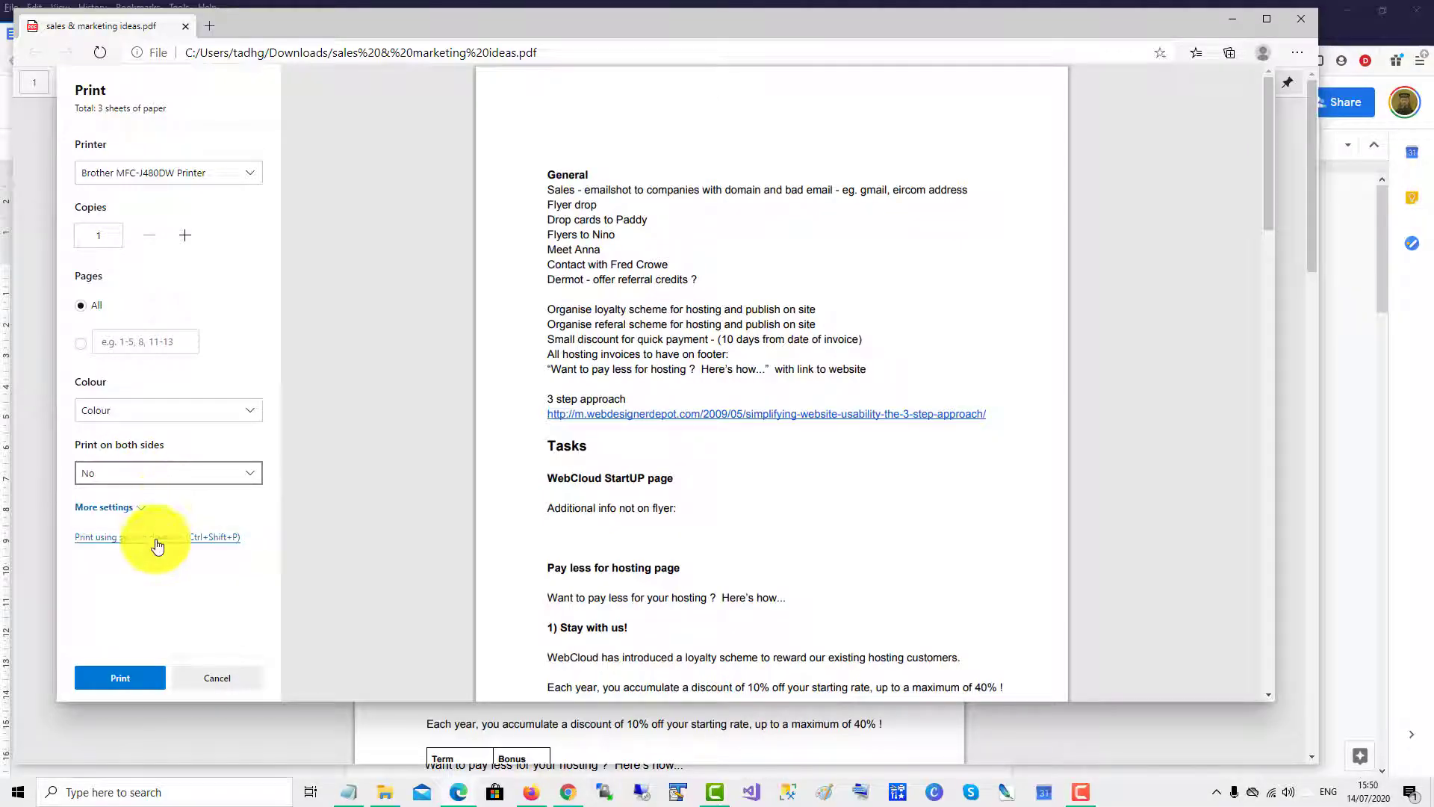
{"action": "left_click", "coordinate": [126, 680]}
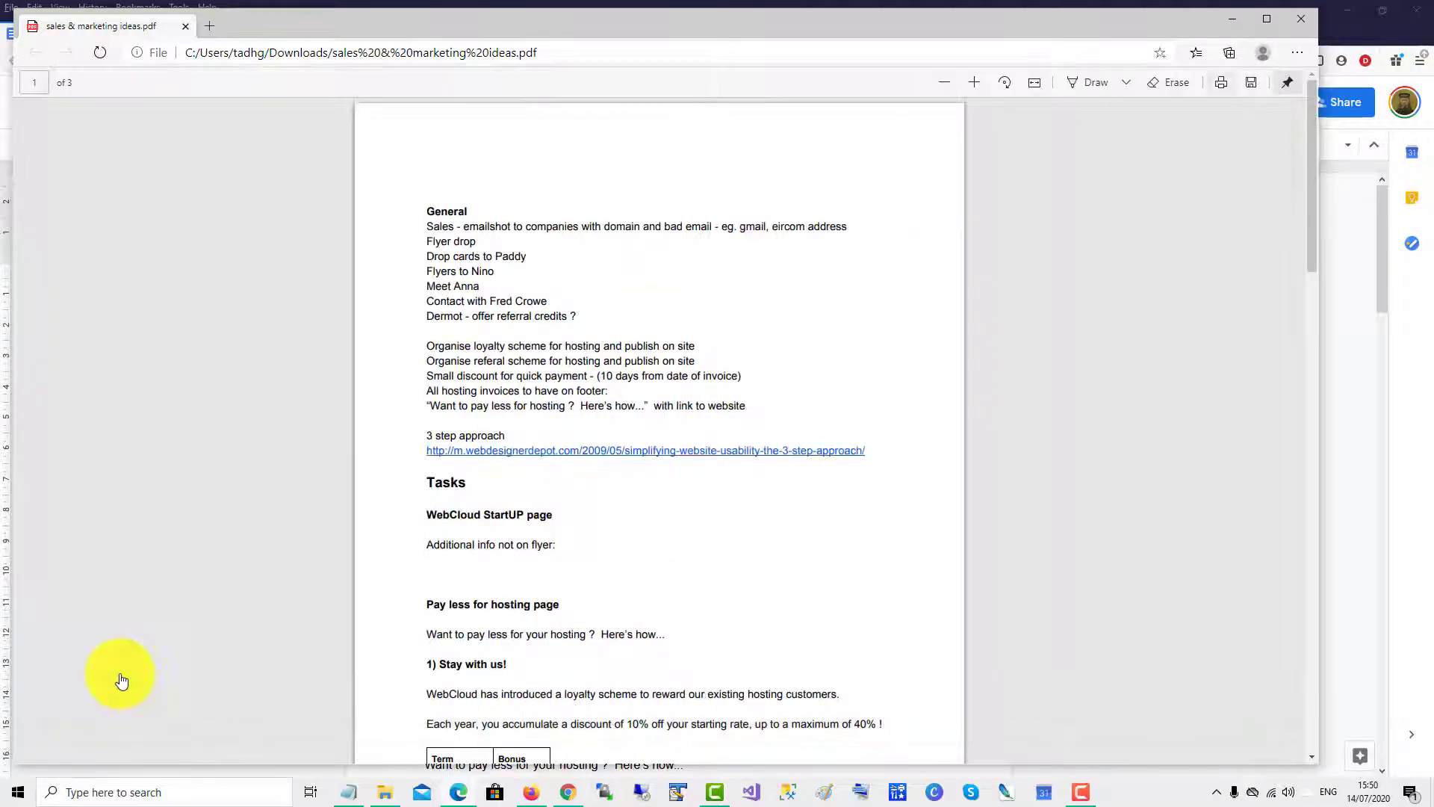